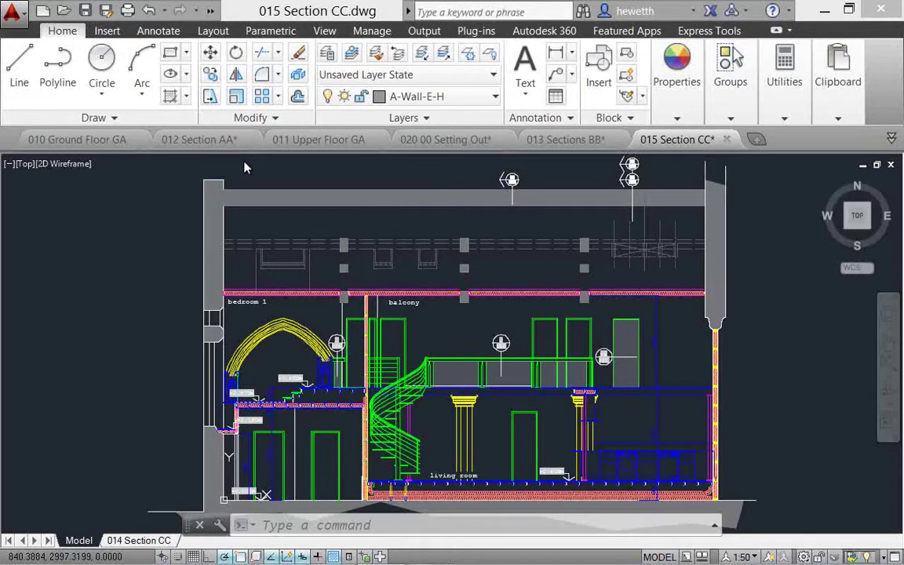
Switch to the 011 Upper Floor GA drawing, then to 012 Section AA
{"action": "mouse_move", "coordinate": [109, 146]}
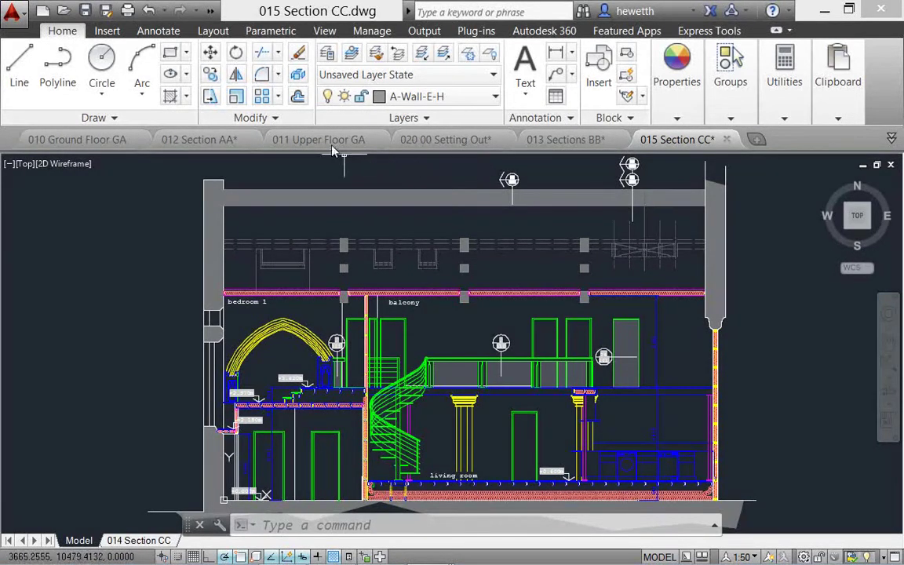
{"action": "left_click", "coordinate": [318, 140]}
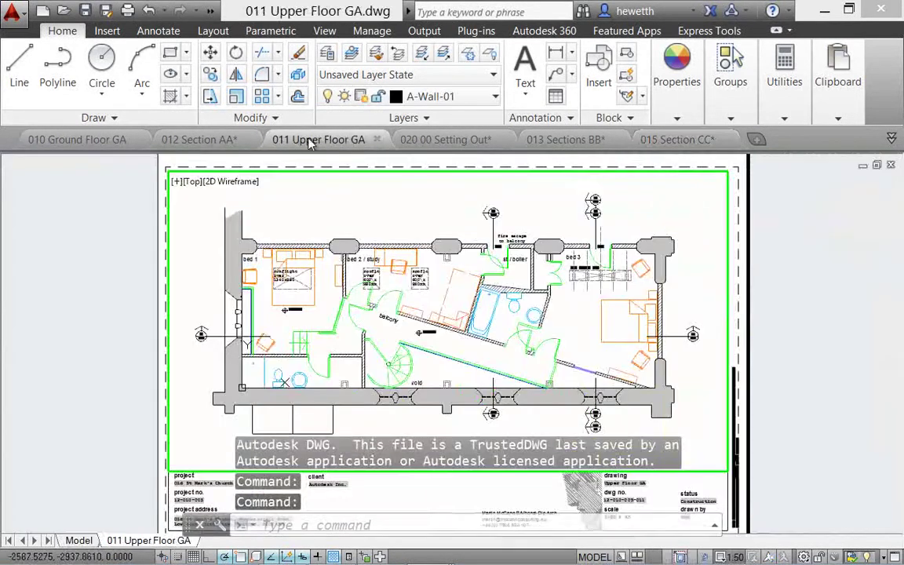
{"action": "left_click", "coordinate": [225, 140]}
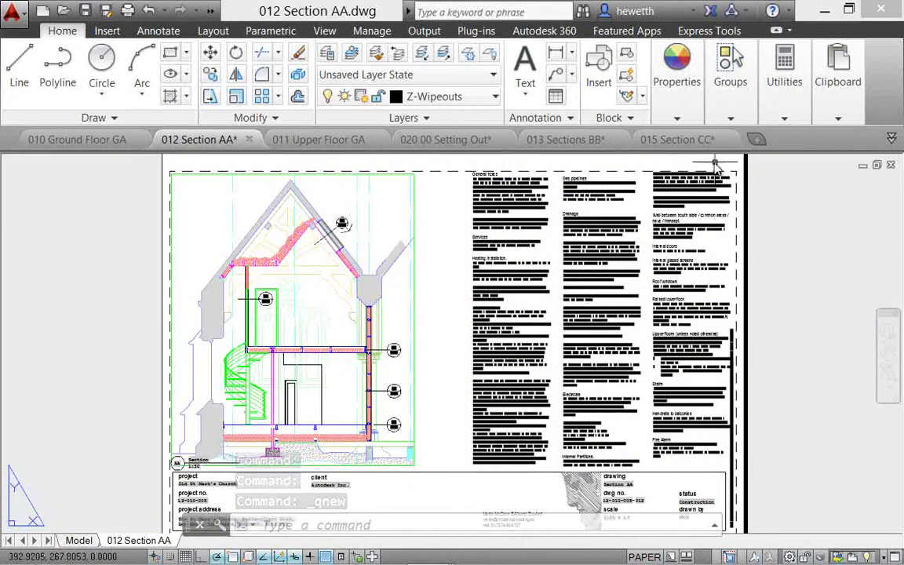
List all open drawings from the tab overflow chevron and preview each entry
{"action": "left_click", "coordinate": [890, 139]}
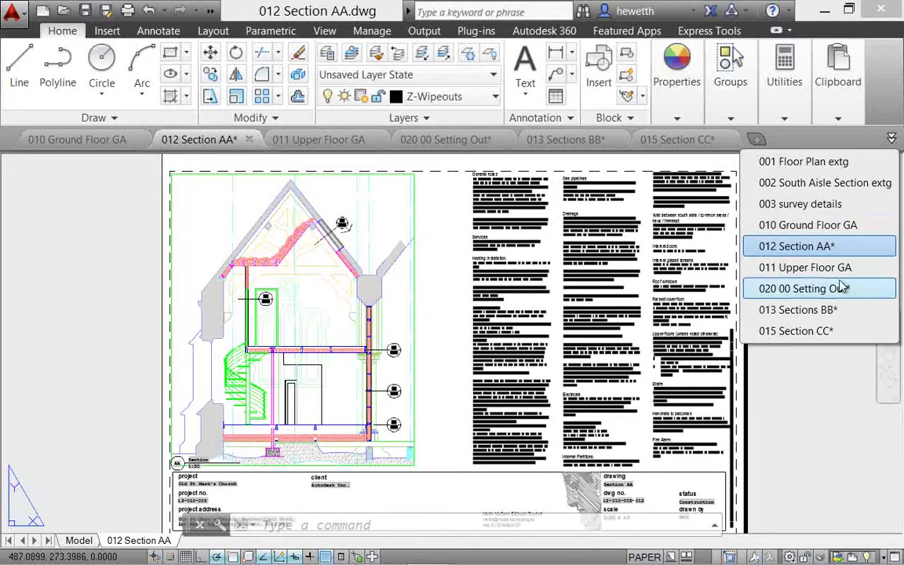
{"action": "mouse_move", "coordinate": [838, 317]}
{"action": "mouse_move", "coordinate": [834, 297]}
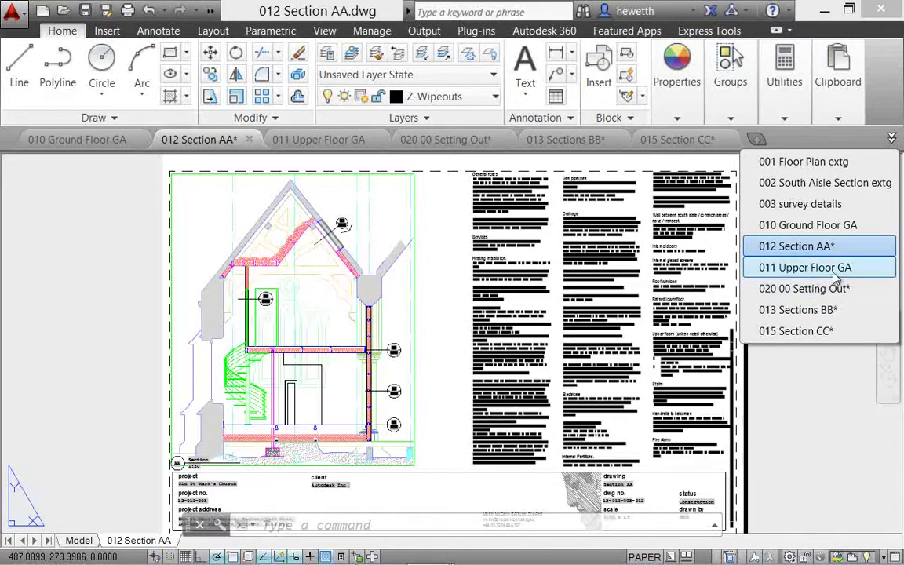
{"action": "mouse_move", "coordinate": [836, 276]}
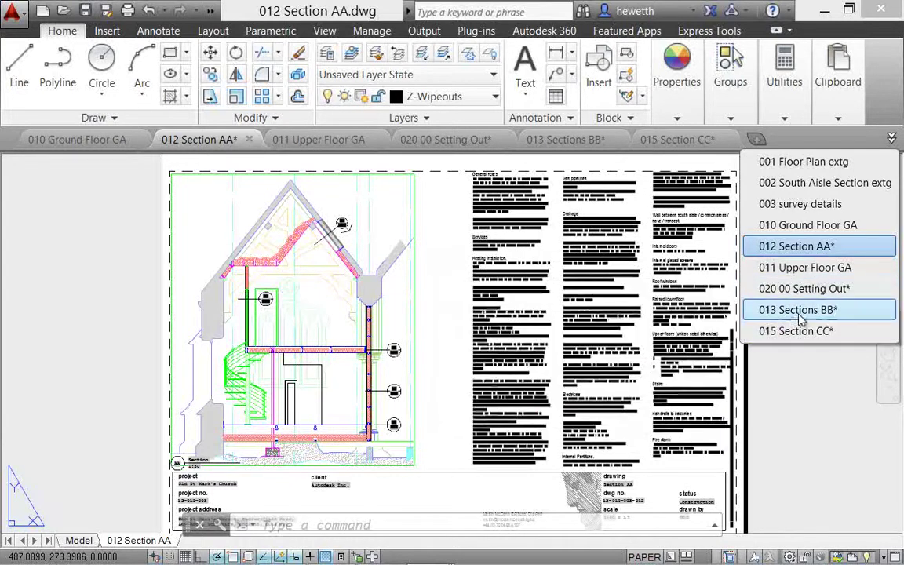
{"action": "mouse_move", "coordinate": [801, 320]}
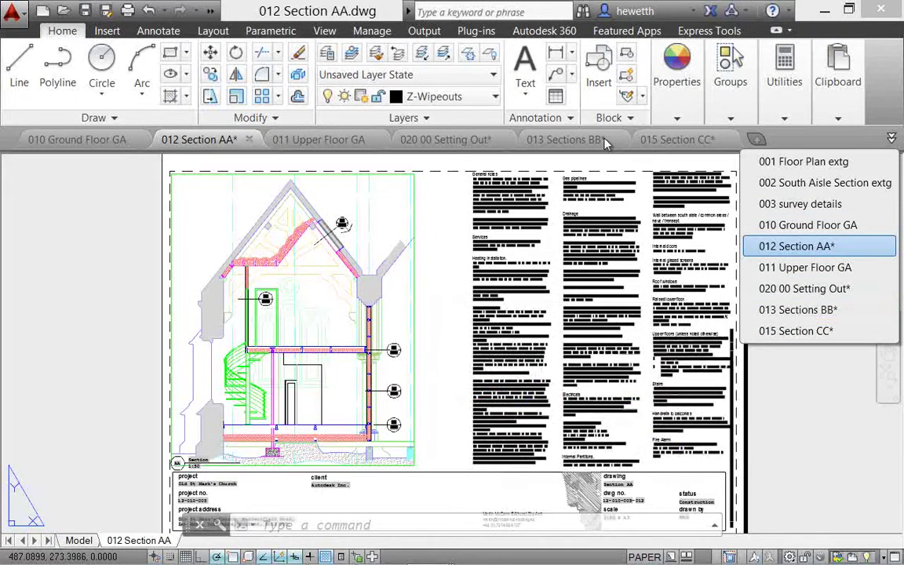
{"action": "left_click", "coordinate": [583, 145]}
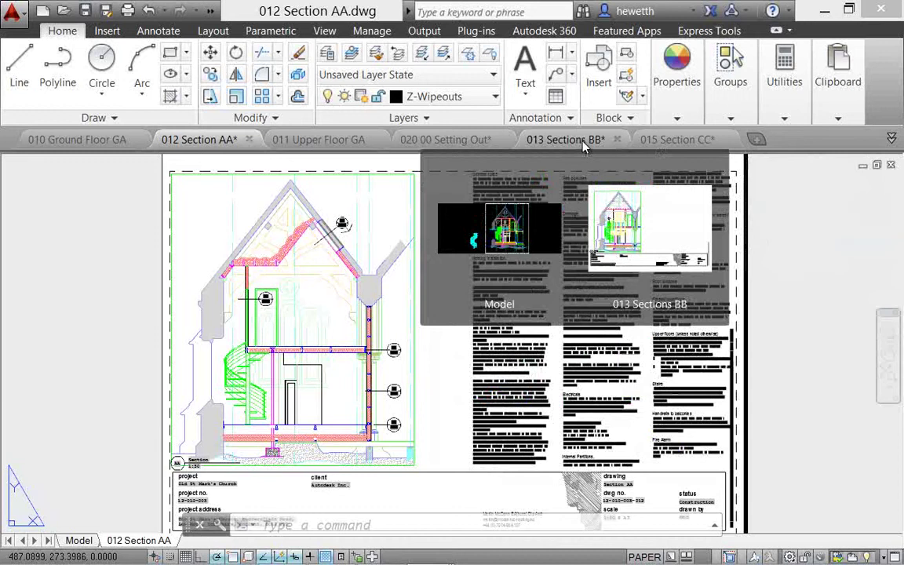
{"action": "mouse_move", "coordinate": [483, 148]}
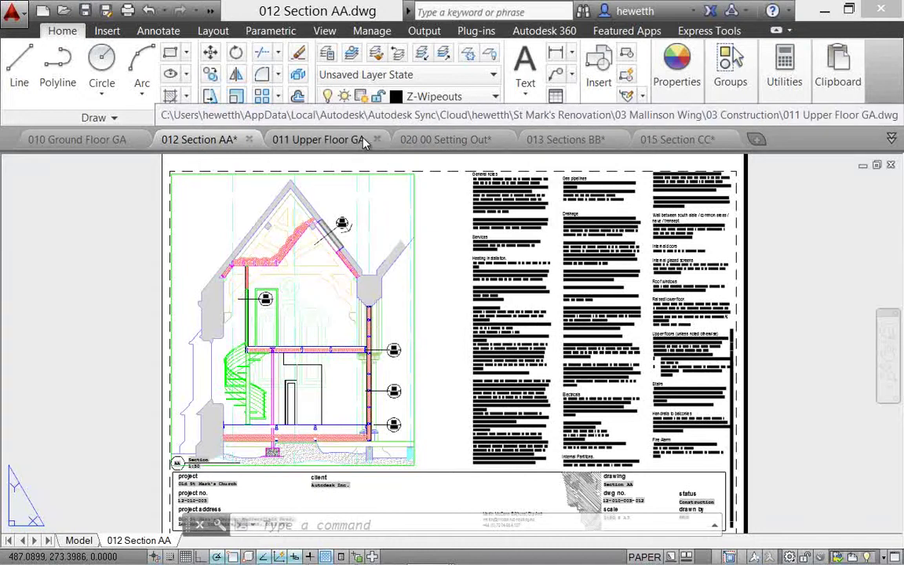
{"action": "mouse_move", "coordinate": [279, 147]}
{"action": "mouse_move", "coordinate": [237, 145]}
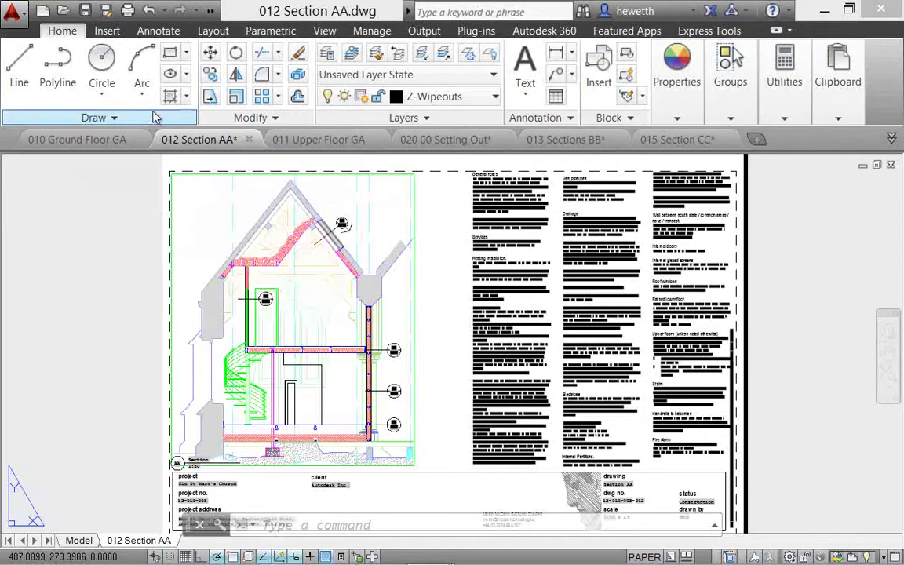
Browse the Open dialog to St Mark's Renovation > 03 Mallinson Wing > 03 Construction
{"action": "left_click", "coordinate": [64, 11]}
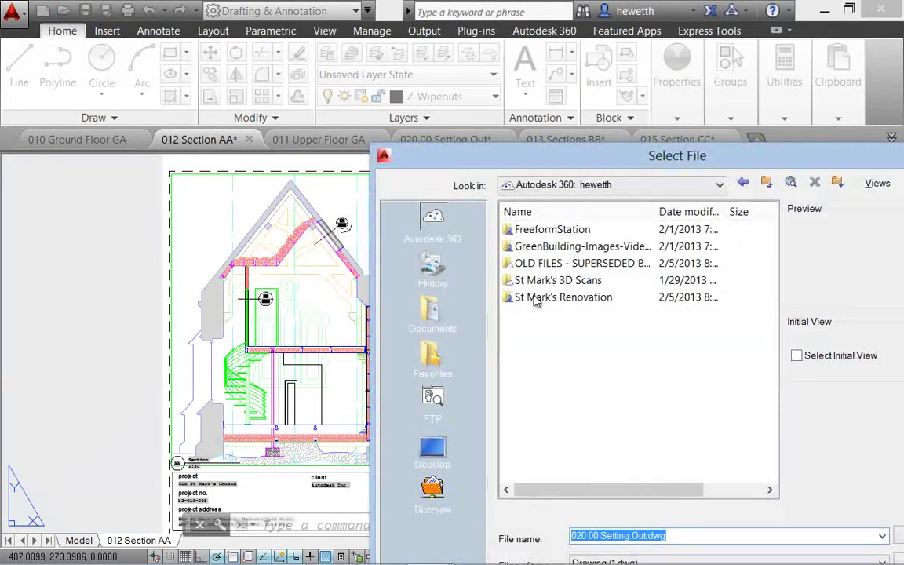
{"action": "double_click", "coordinate": [536, 298]}
{"action": "double_click", "coordinate": [530, 264]}
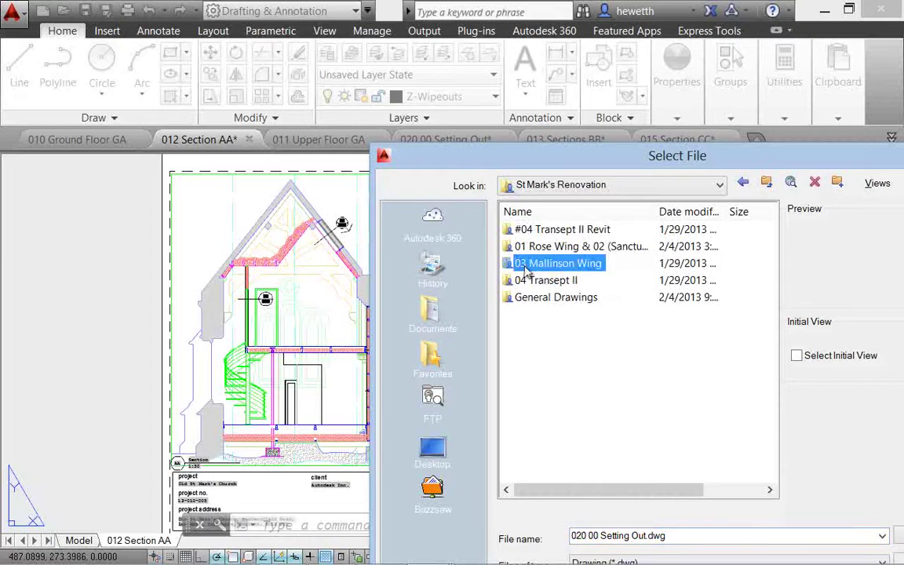
{"action": "left_click", "coordinate": [536, 247]}
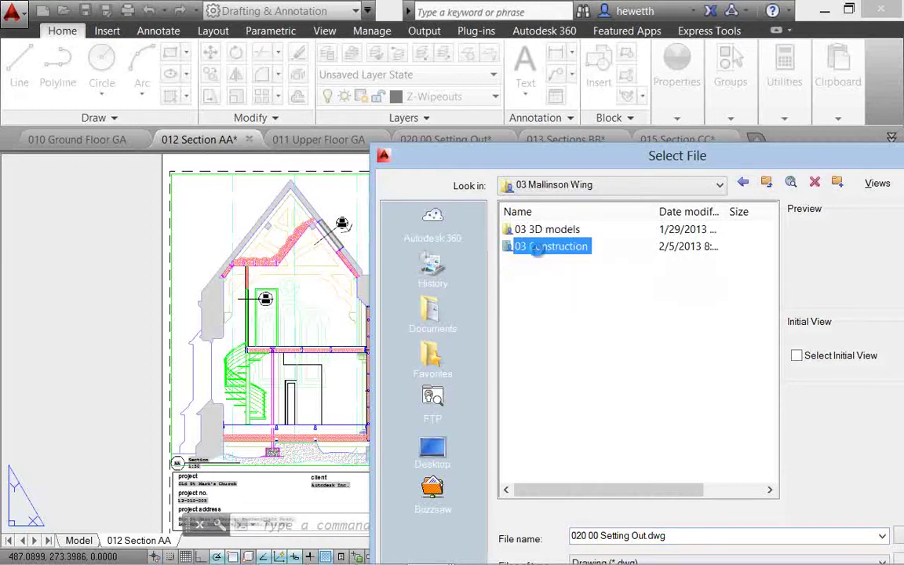
{"action": "double_click", "coordinate": [536, 247]}
Open 013 Sections BB.dwg as read-only, then close the Sheet Set Manager
{"action": "left_click", "coordinate": [562, 365]}
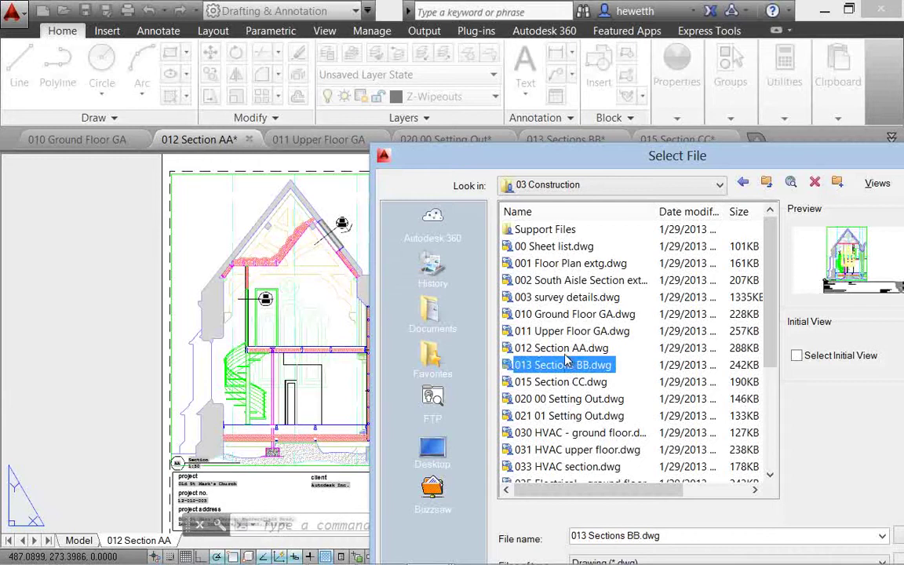
{"action": "left_click_drag", "start_coordinate": [640, 156], "coordinate": [424, 71]}
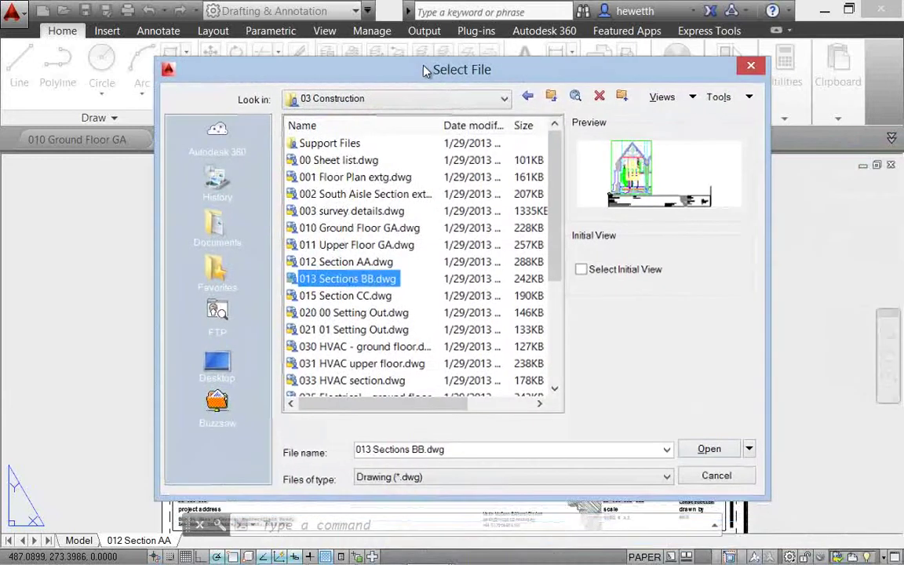
{"action": "left_click", "coordinate": [751, 450]}
{"action": "left_click", "coordinate": [742, 485]}
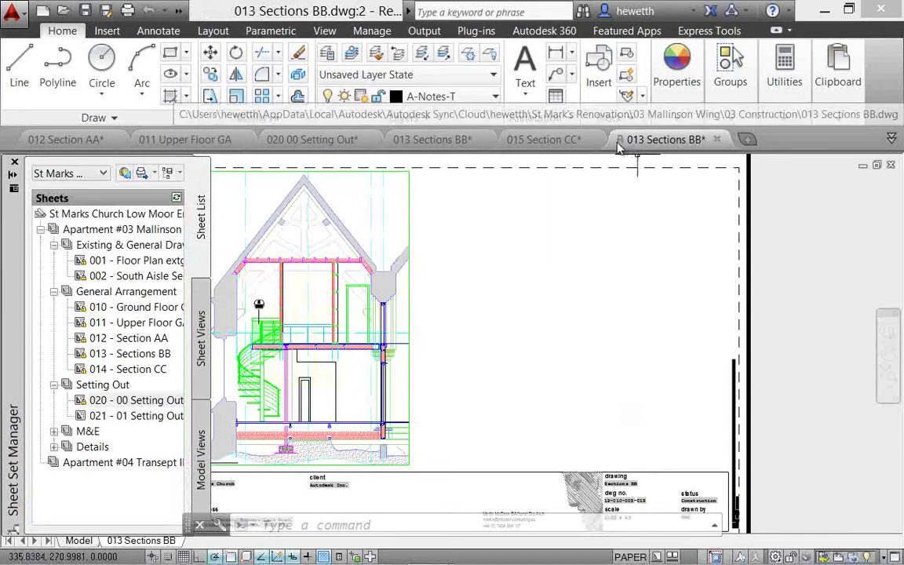
{"action": "mouse_move", "coordinate": [624, 149]}
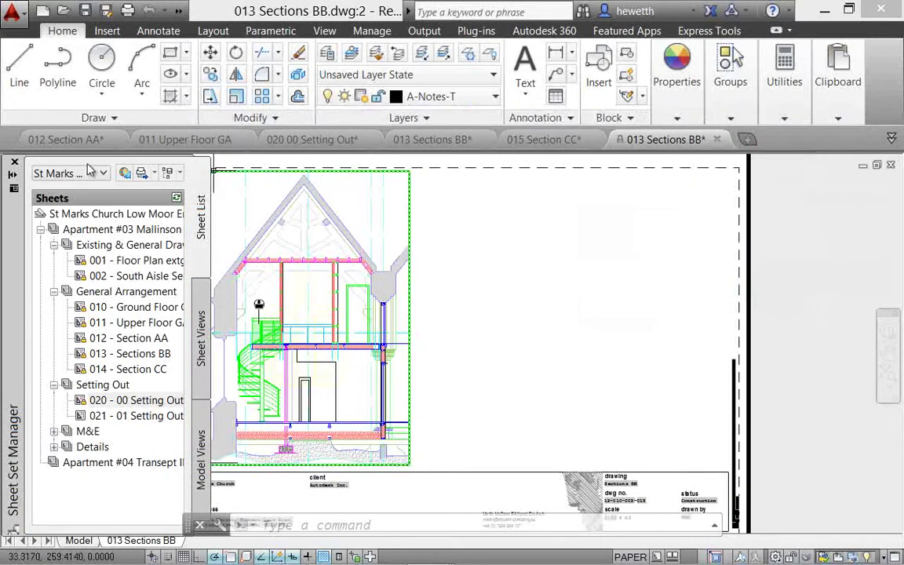
{"action": "left_click", "coordinate": [15, 163]}
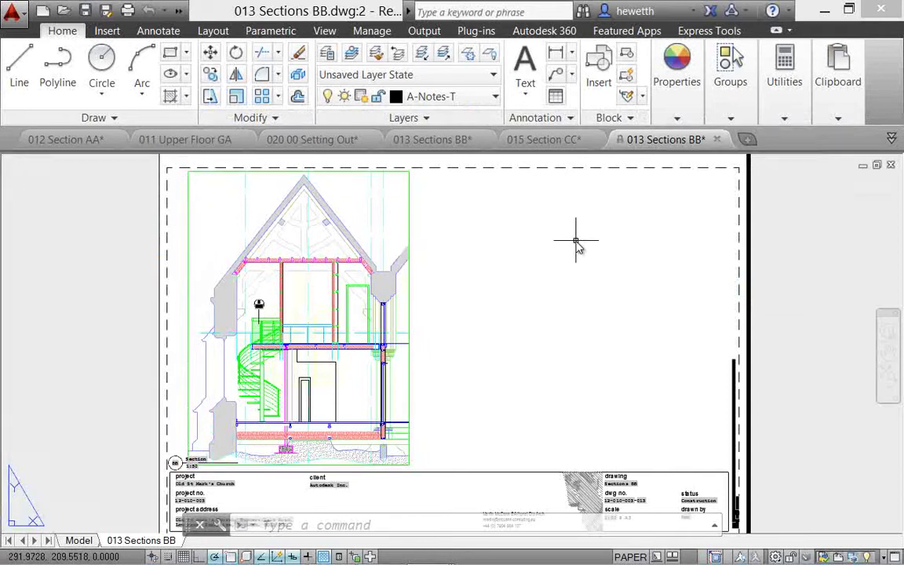
Create a new drawing, Drawing3, in its own tab from the acad.dwt template
{"action": "left_click", "coordinate": [747, 139]}
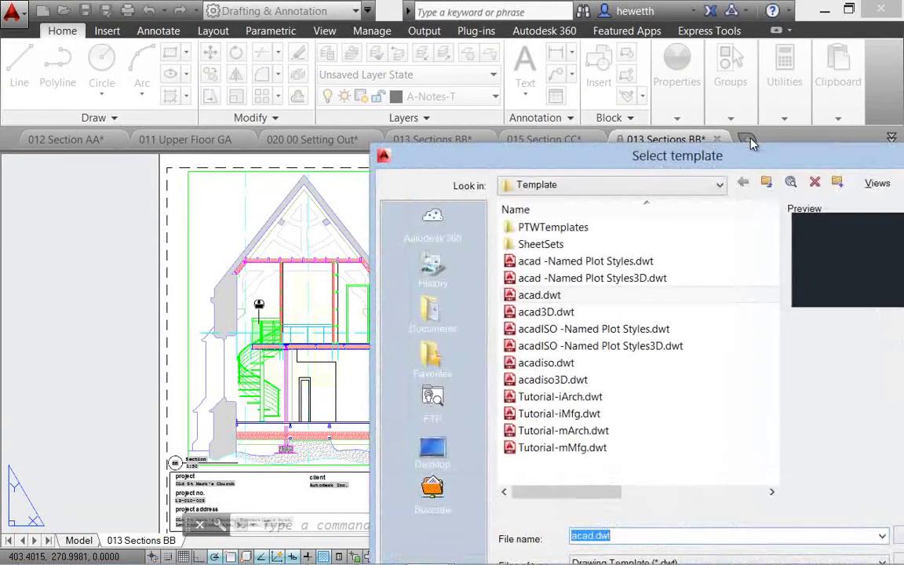
{"action": "left_click_drag", "start_coordinate": [729, 159], "coordinate": [506, 82]}
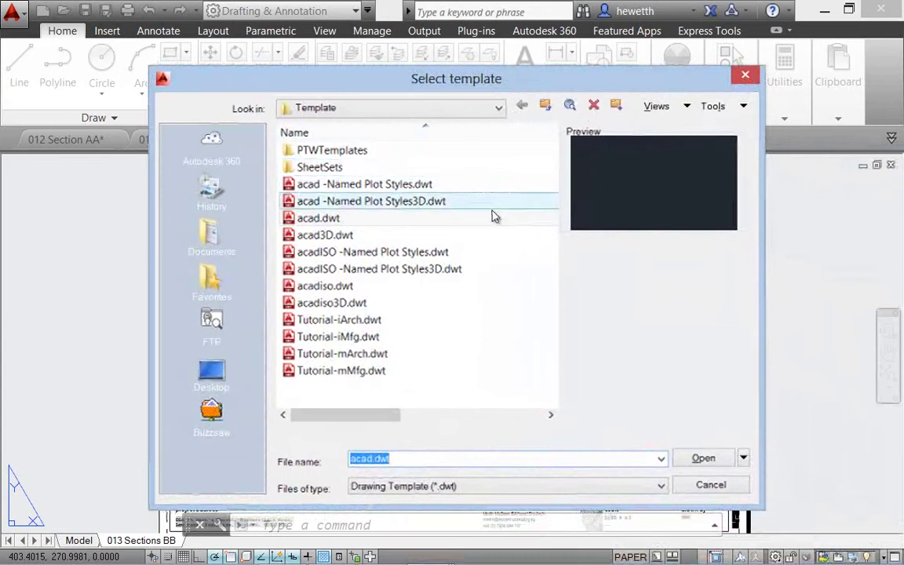
{"action": "double_click", "coordinate": [351, 224]}
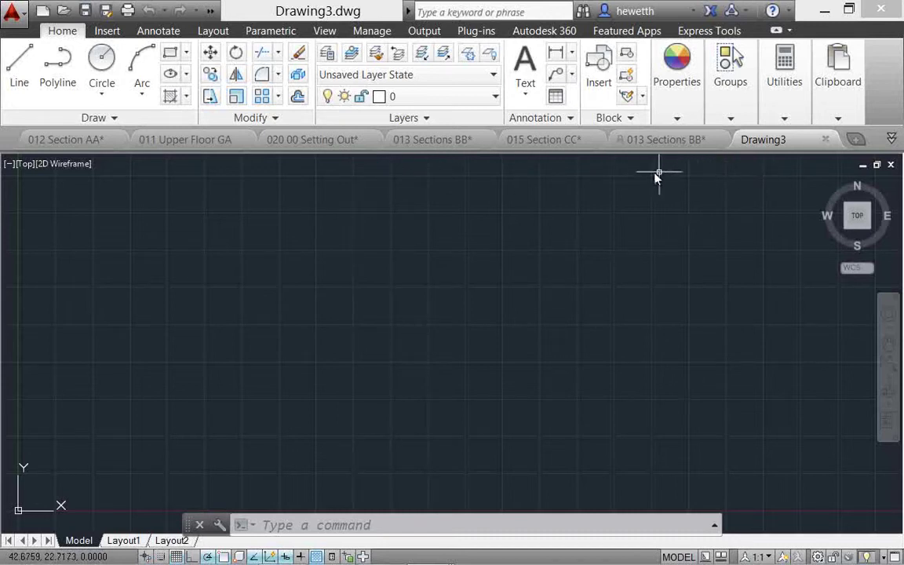
Move Drawing3 after 011 Upper Floor GA and 013 Sections BB second; activate 015 Section CC
{"action": "left_click_drag", "start_coordinate": [782, 142], "coordinate": [298, 141]}
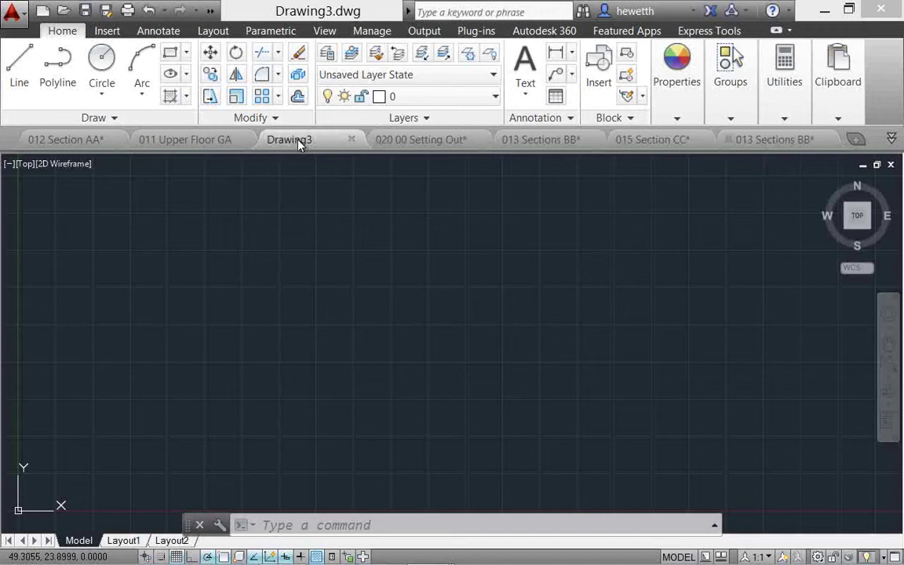
{"action": "left_click_drag", "start_coordinate": [539, 140], "coordinate": [175, 146]}
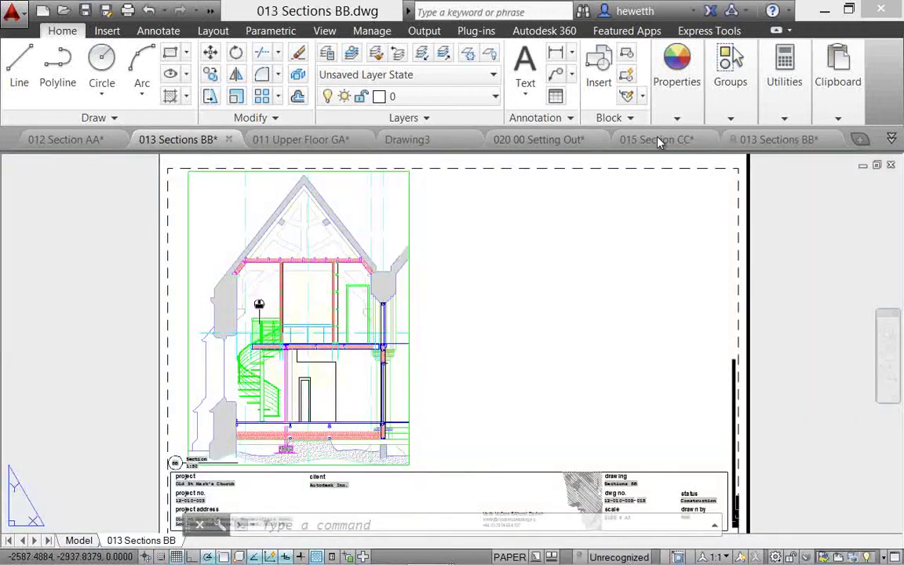
{"action": "mouse_move", "coordinate": [697, 140]}
{"action": "left_mouse_down"}
{"action": "mouse_move", "coordinate": [397, 154]}
{"action": "mouse_move", "coordinate": [505, 202]}
{"action": "left_mouse_up"}
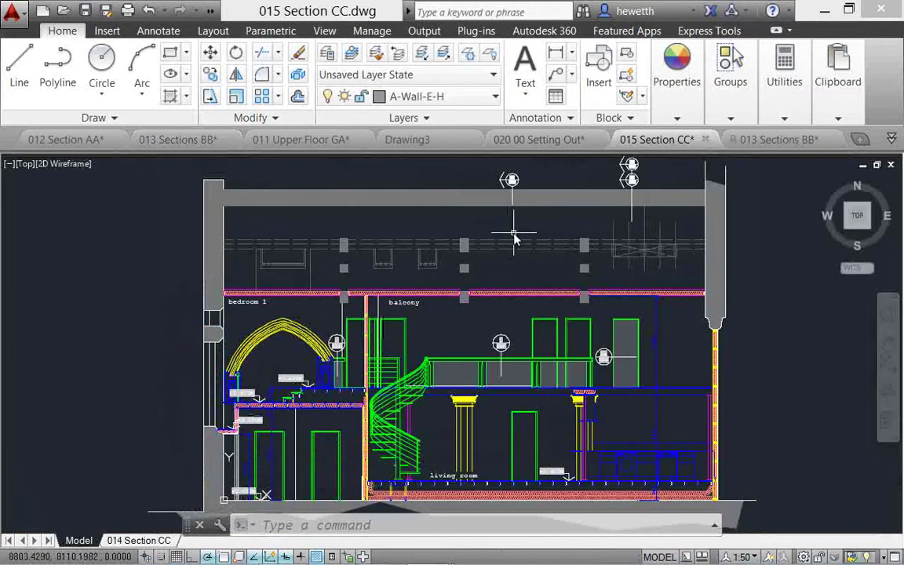
Close 015 Section CC without saving, then preview the other drawings' model and layout thumbnails
{"action": "left_click", "coordinate": [704, 141]}
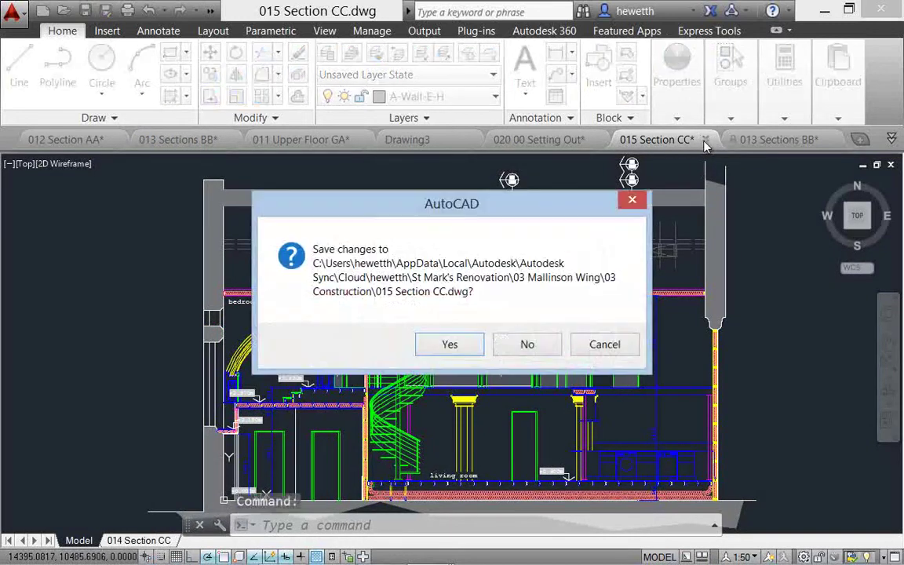
{"action": "left_click", "coordinate": [534, 345]}
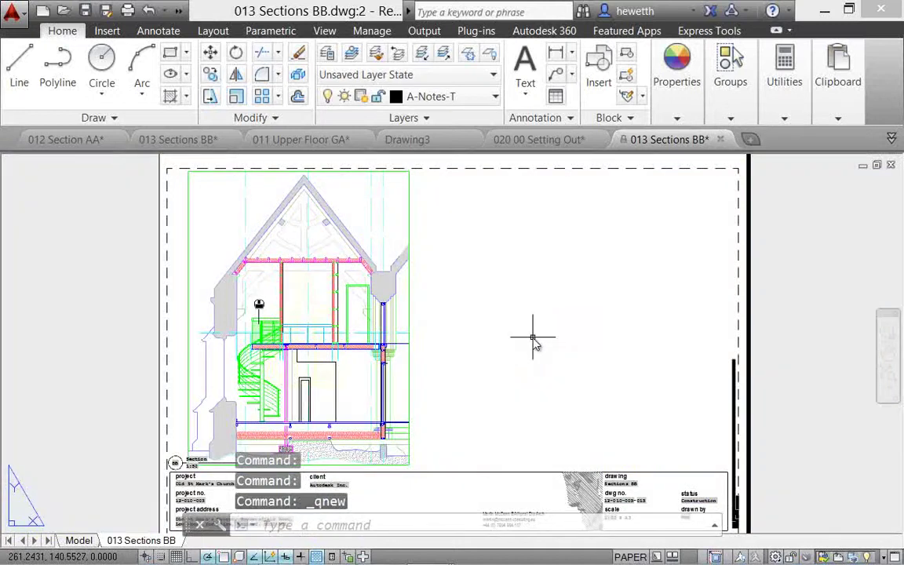
{"action": "mouse_move", "coordinate": [517, 145]}
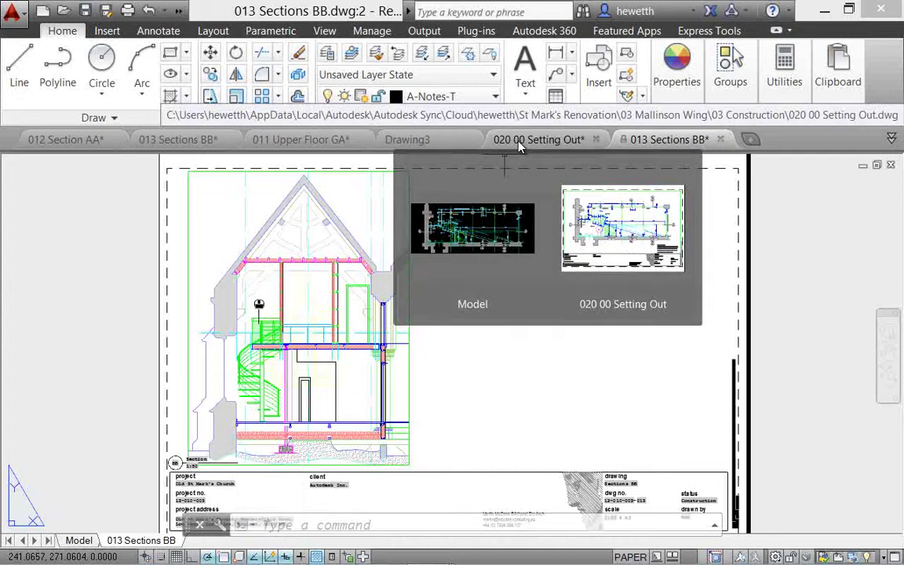
{"action": "mouse_move", "coordinate": [578, 210]}
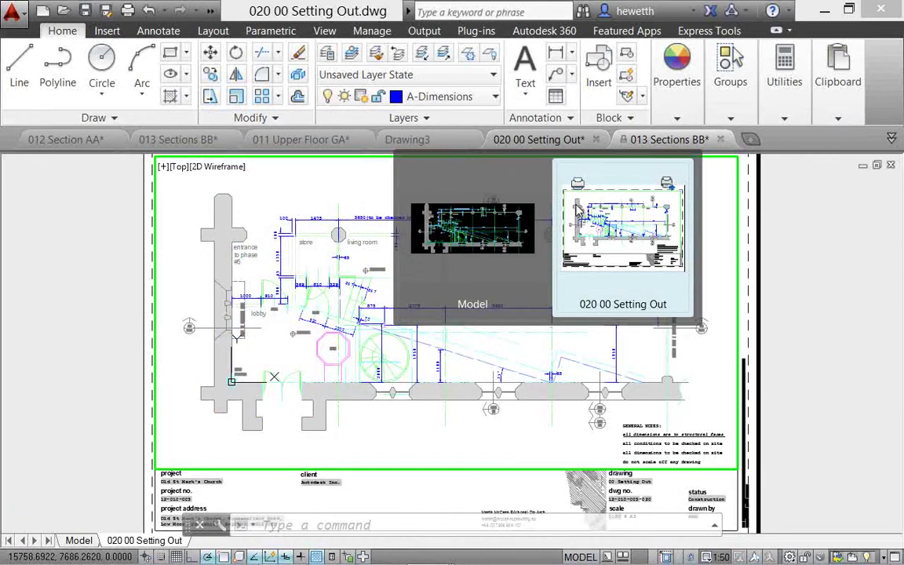
{"action": "mouse_move", "coordinate": [503, 224]}
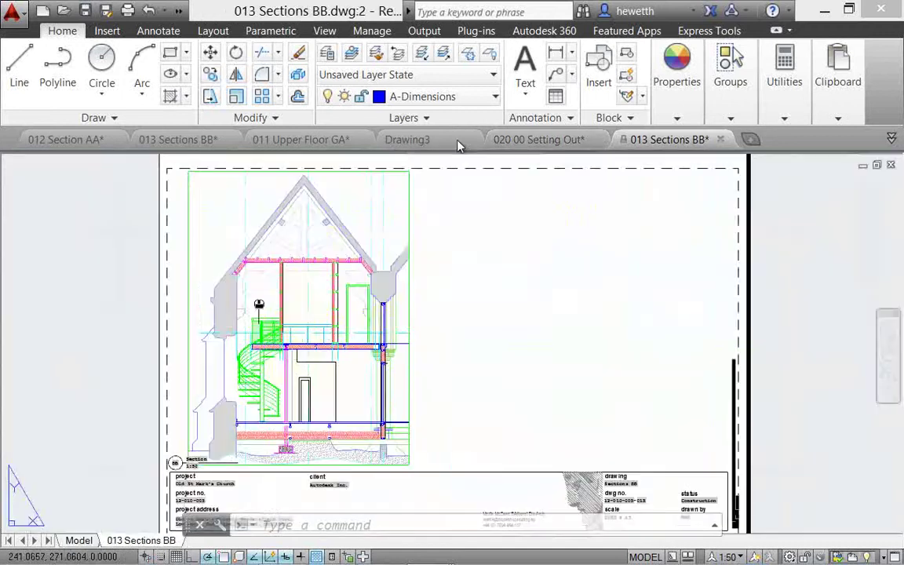
{"action": "mouse_move", "coordinate": [430, 141]}
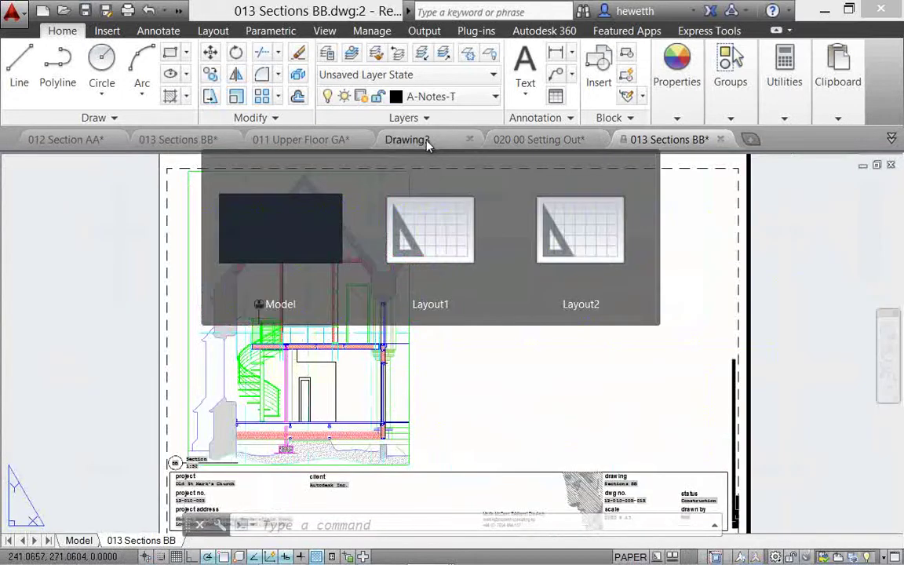
Close All Except Drawing3, declining saves for 013 Sections BB, 020 00 Setting Out, 012 Section AA and others
{"action": "right_click", "coordinate": [422, 148]}
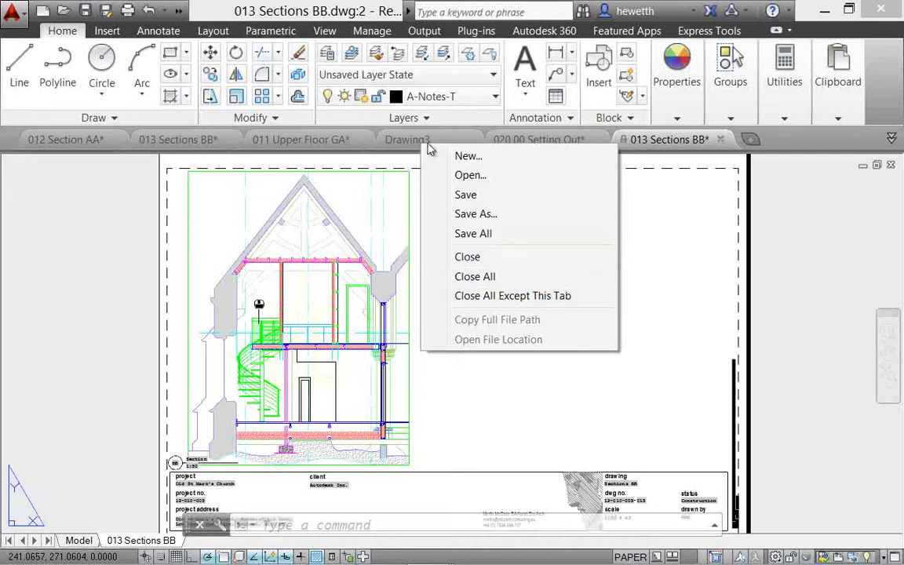
{"action": "left_click", "coordinate": [492, 297]}
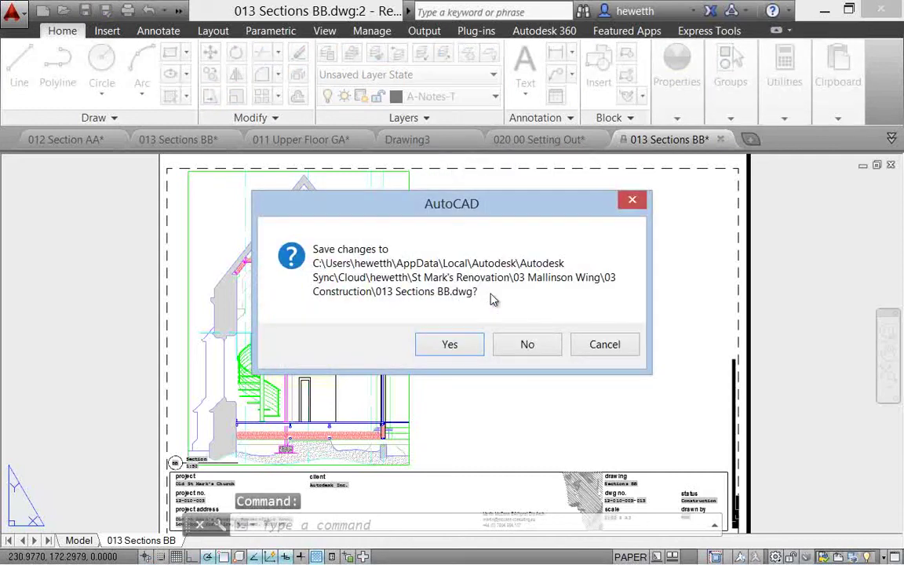
{"action": "left_click", "coordinate": [522, 345]}
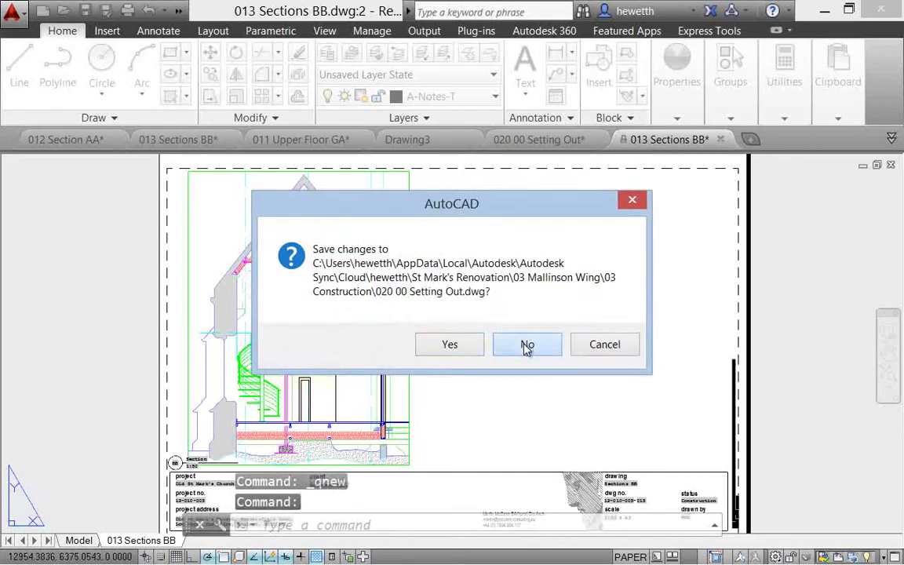
{"action": "left_click", "coordinate": [526, 346]}
{"action": "left_click", "coordinate": [527, 346]}
{"action": "left_click", "coordinate": [527, 346]}
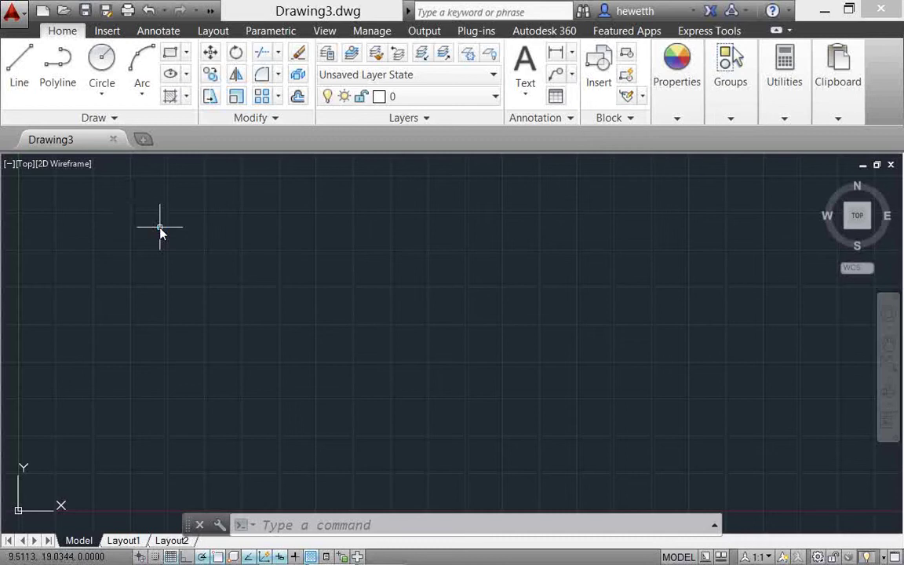
{"action": "left_click", "coordinate": [22, 15]}
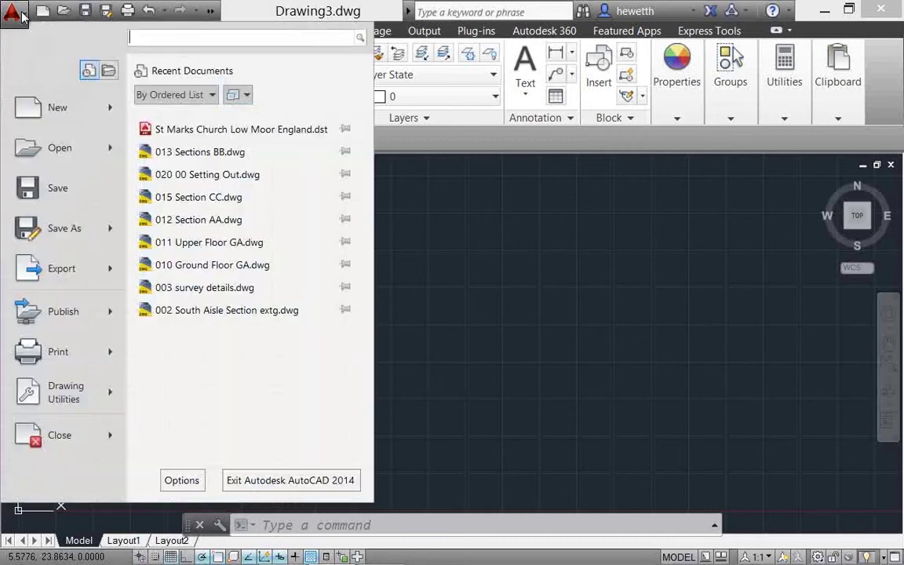
{"action": "left_click", "coordinate": [180, 153]}
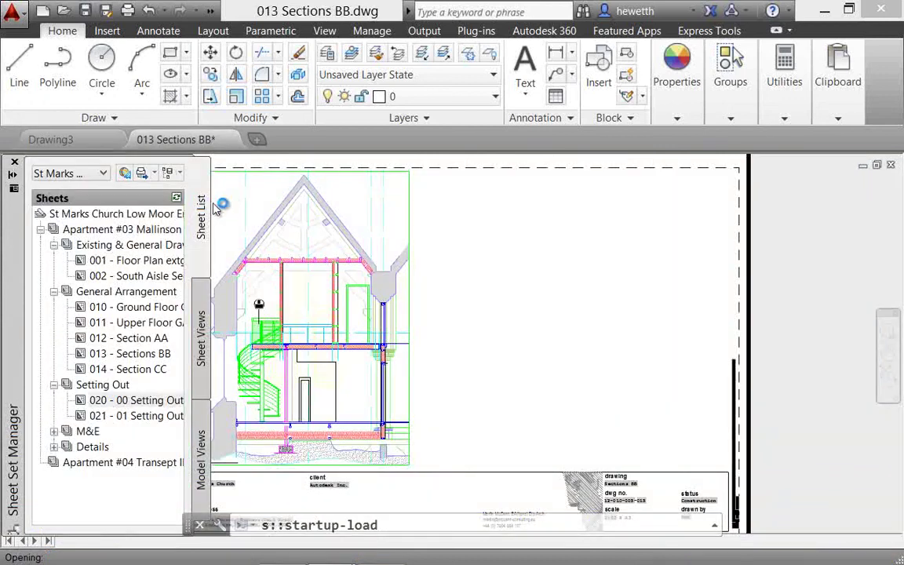
{"action": "left_click", "coordinate": [15, 163]}
{"action": "right_click", "coordinate": [182, 143]}
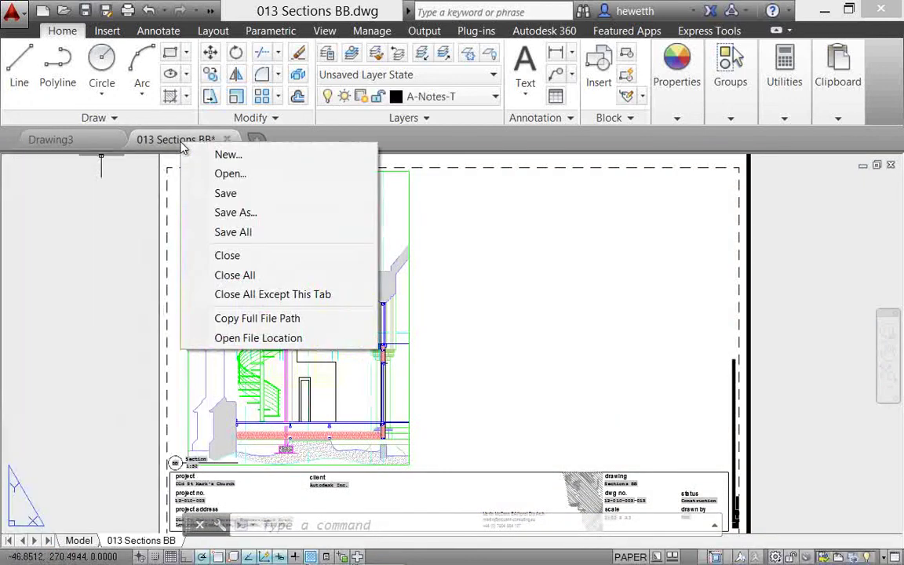
{"action": "left_click", "coordinate": [267, 339]}
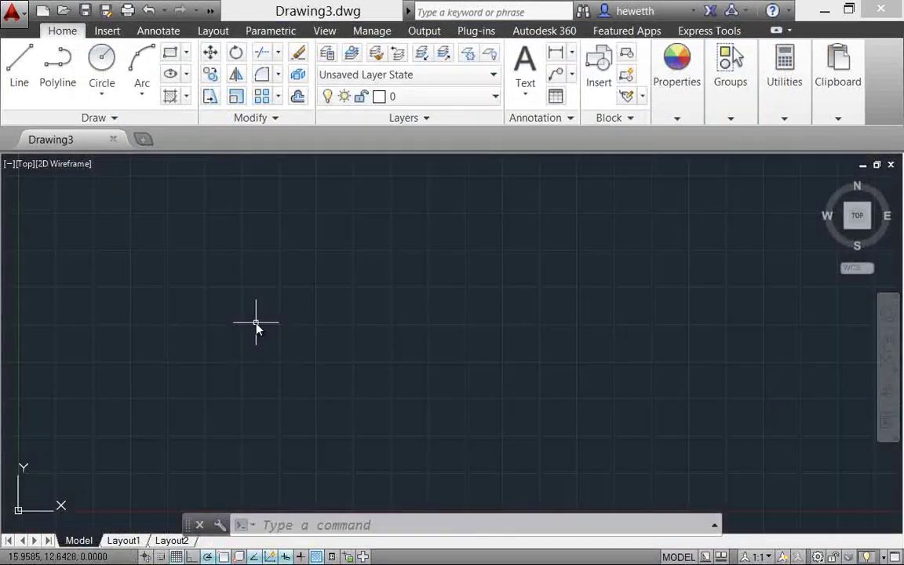
Turn File Tabs off in the View tab's User Interface panel, then back on
{"action": "left_click", "coordinate": [324, 32]}
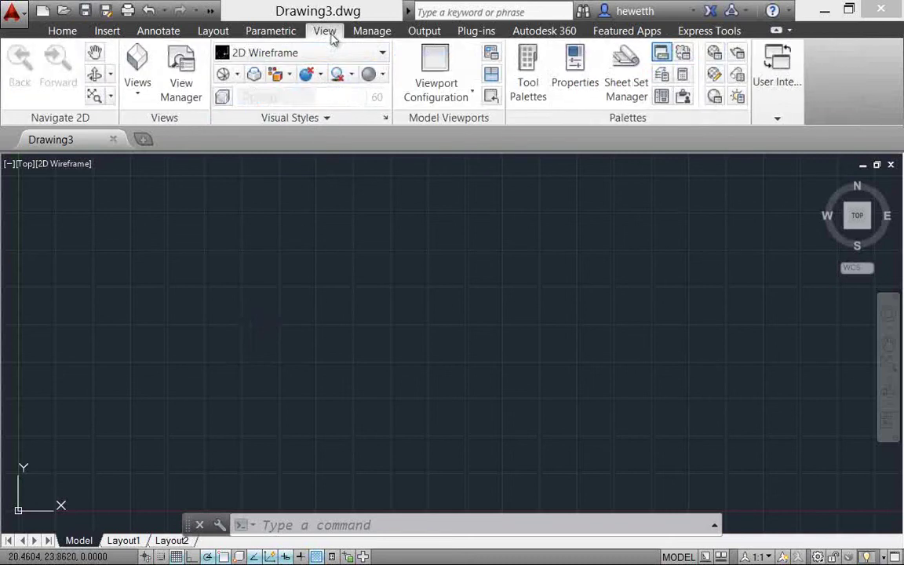
{"action": "left_click", "coordinate": [777, 118]}
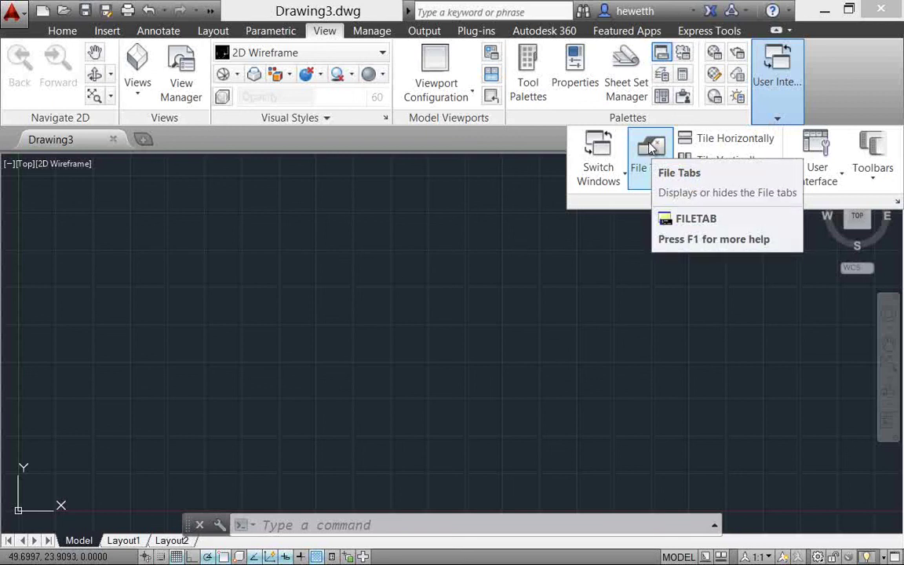
{"action": "left_click", "coordinate": [650, 148]}
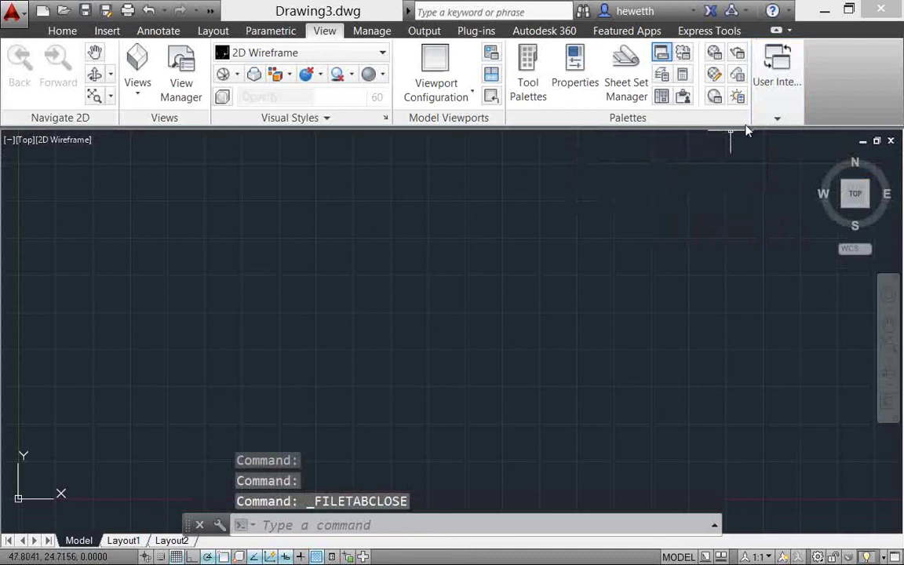
{"action": "left_click", "coordinate": [777, 116]}
{"action": "left_click", "coordinate": [658, 159]}
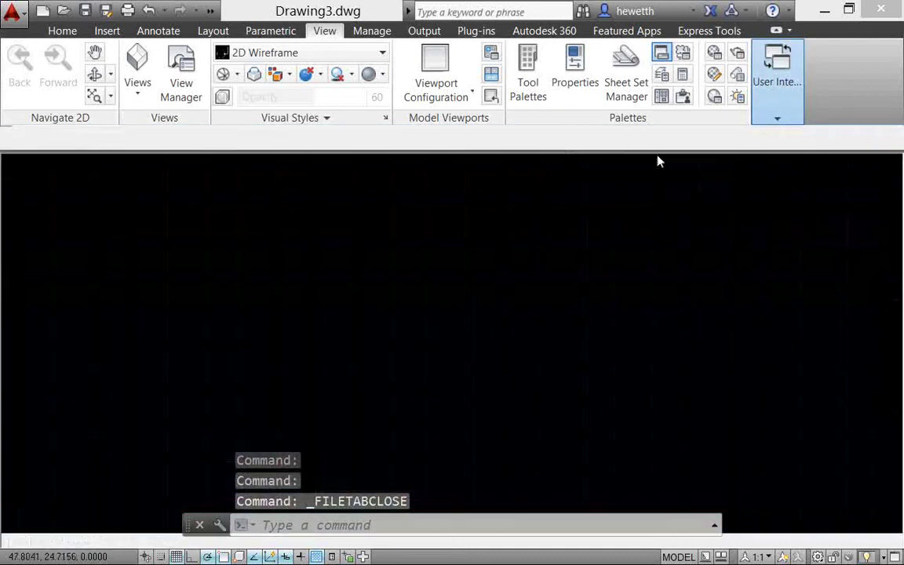